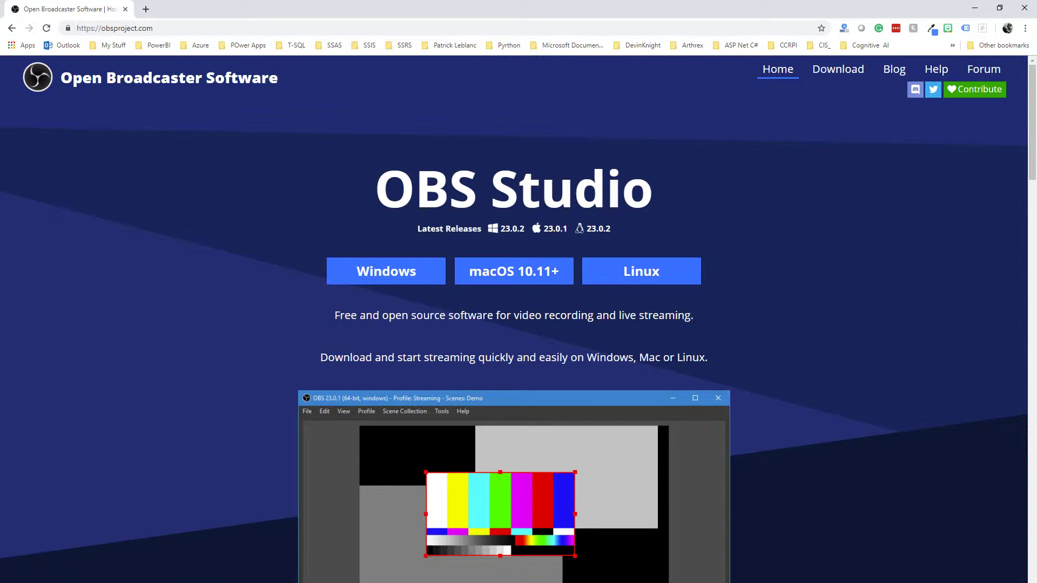
# - Switch from the obsproject.com browser page to the running OBS Studio window
pyautogui.hotkey('alt', 'Tab')
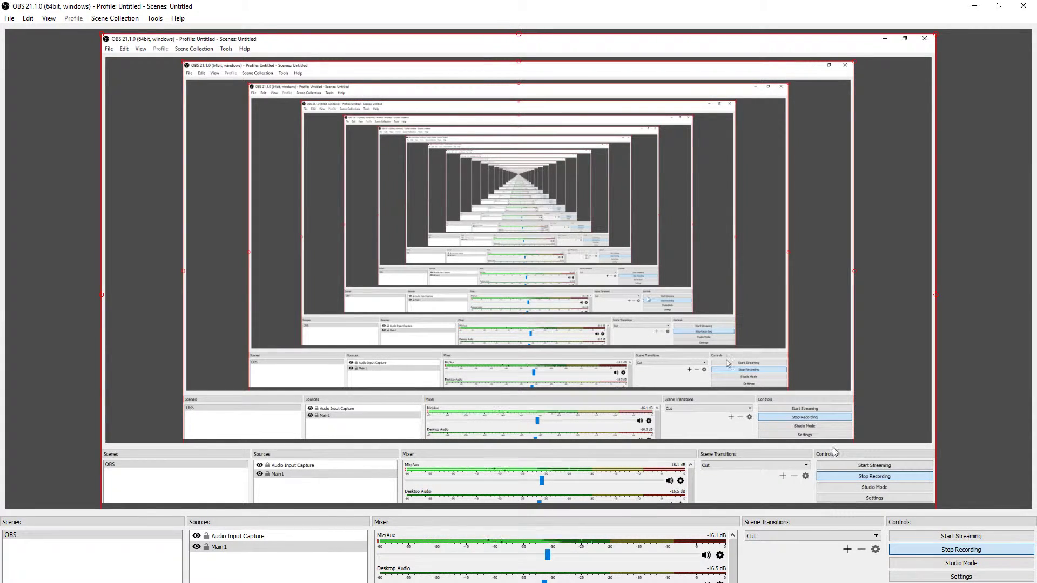
# - In OBS Stream settings, keep YouTube / YouTube Gaming as the streaming service
pyautogui.click(979, 578)
pyautogui.click(288, 172)
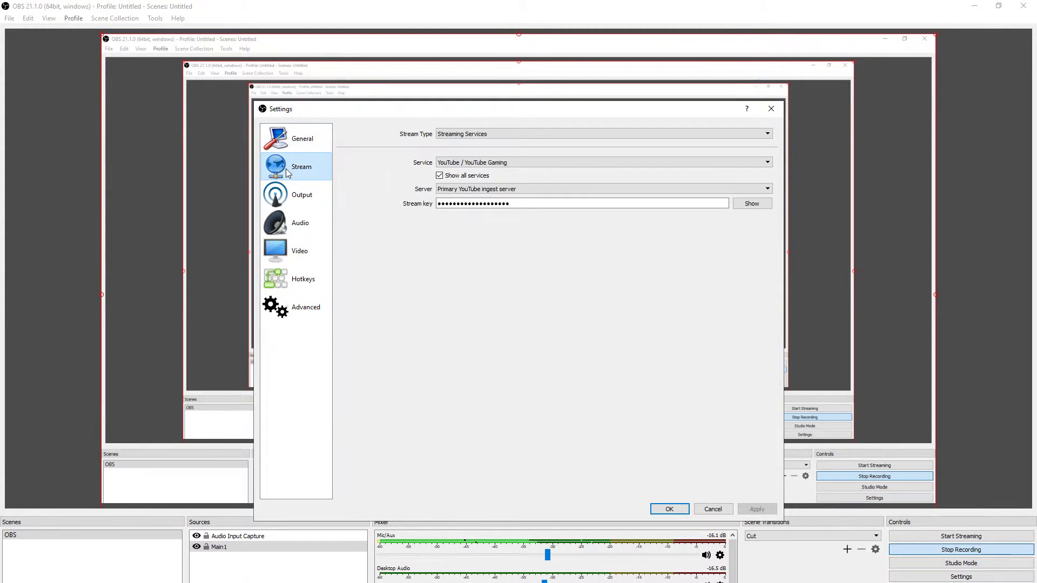
pyautogui.click(572, 159)
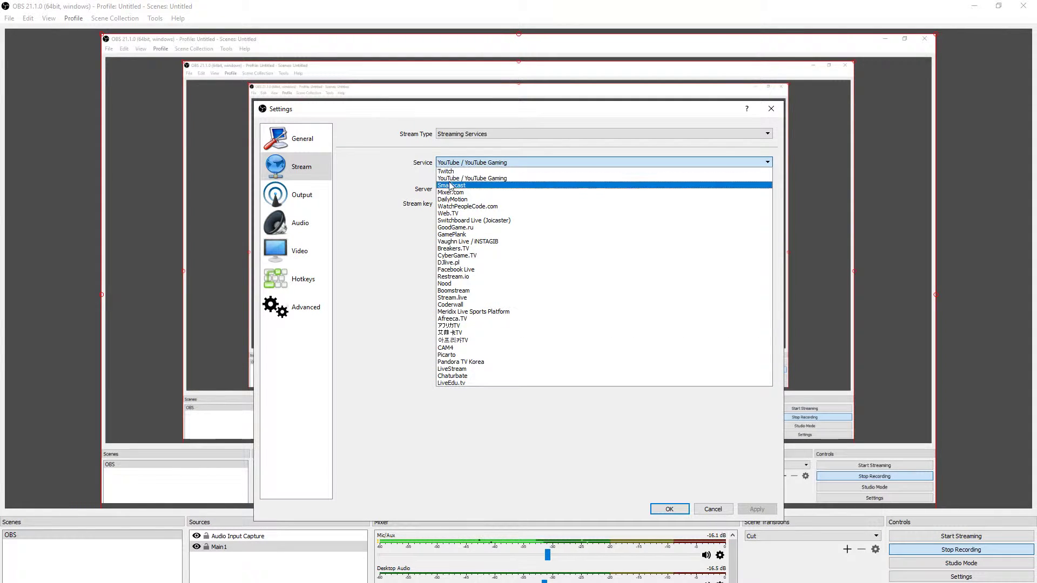
pyautogui.click(476, 179)
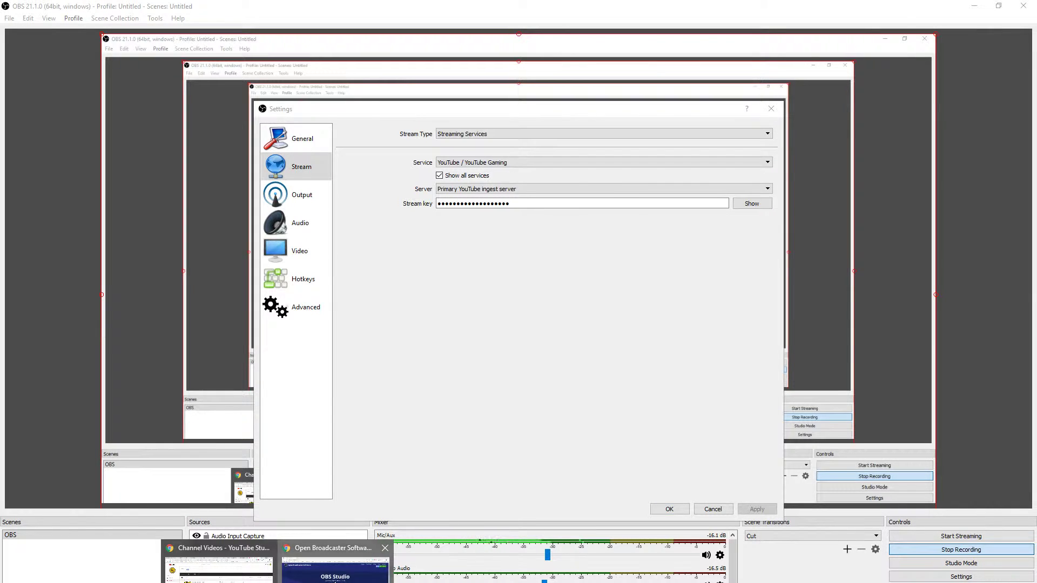
# - In Chrome, open a new tab and search Google for 'youtube'
pyautogui.click(335, 562)
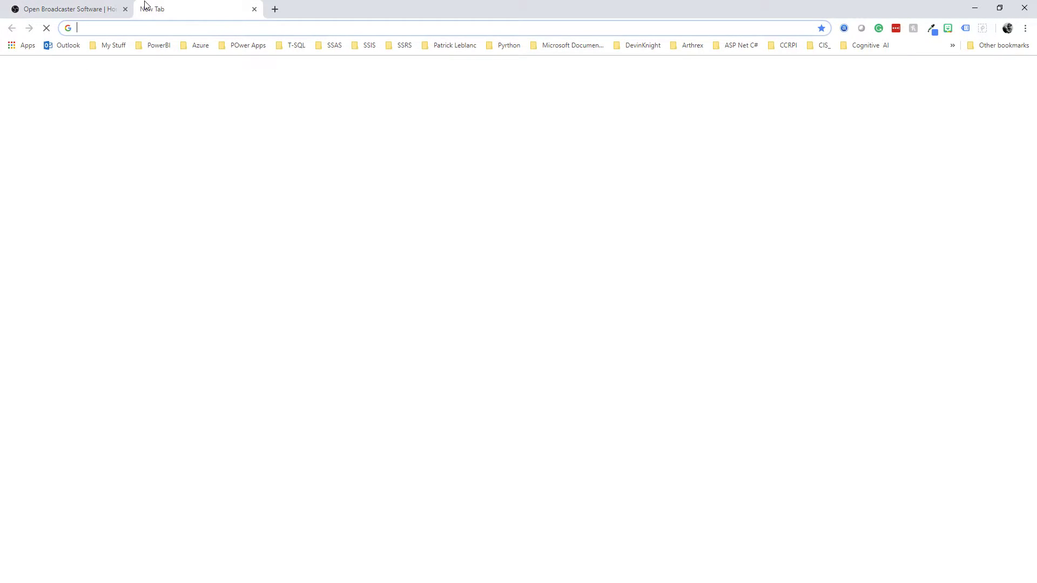
pyautogui.click(145, 9)
pyautogui.write('co')
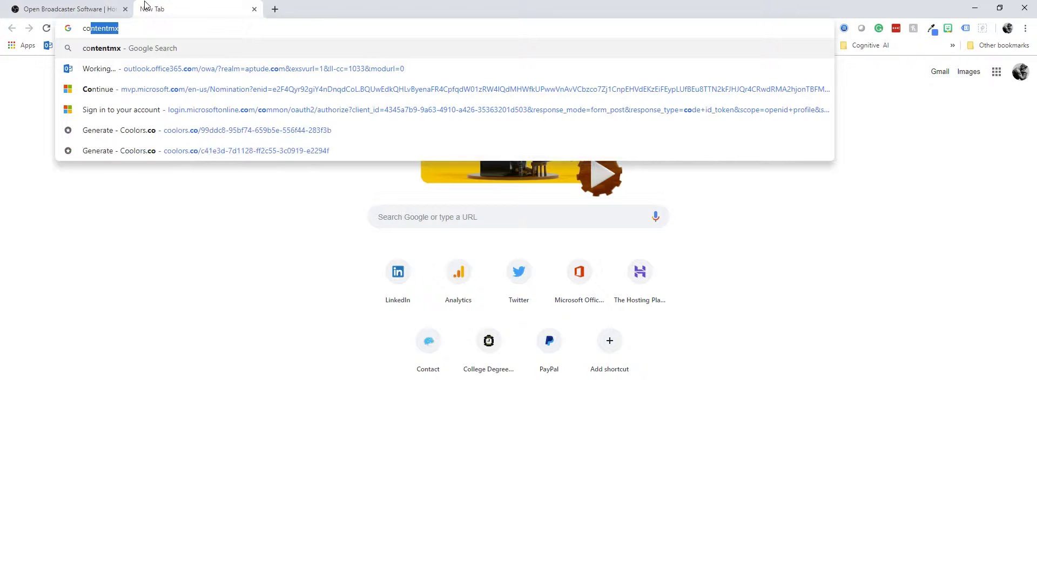
pyautogui.press('BackSpace')
pyautogui.press('BackSpace')
pyautogui.press('BackSpace')
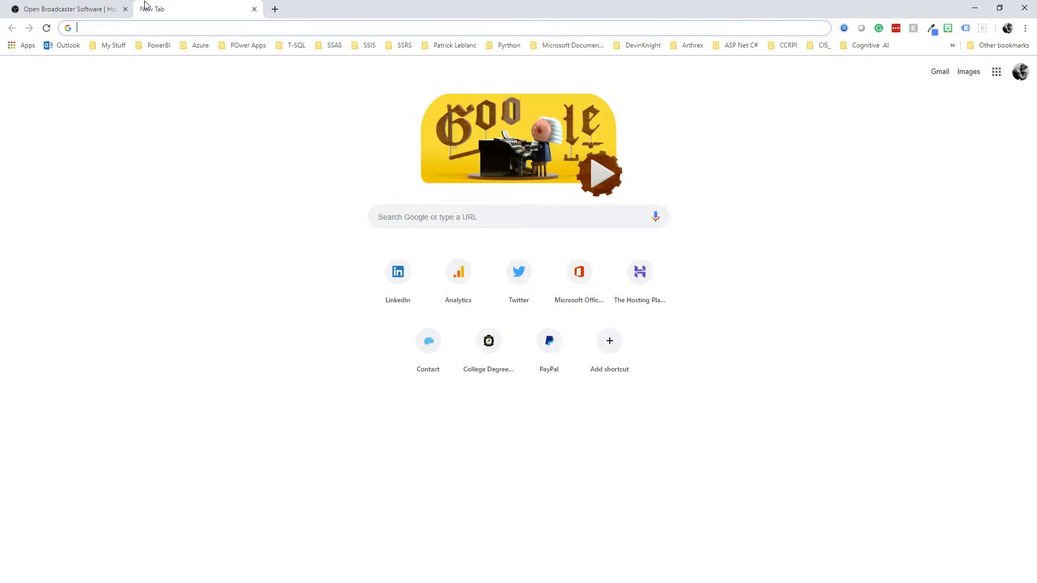
pyautogui.write('youtube')
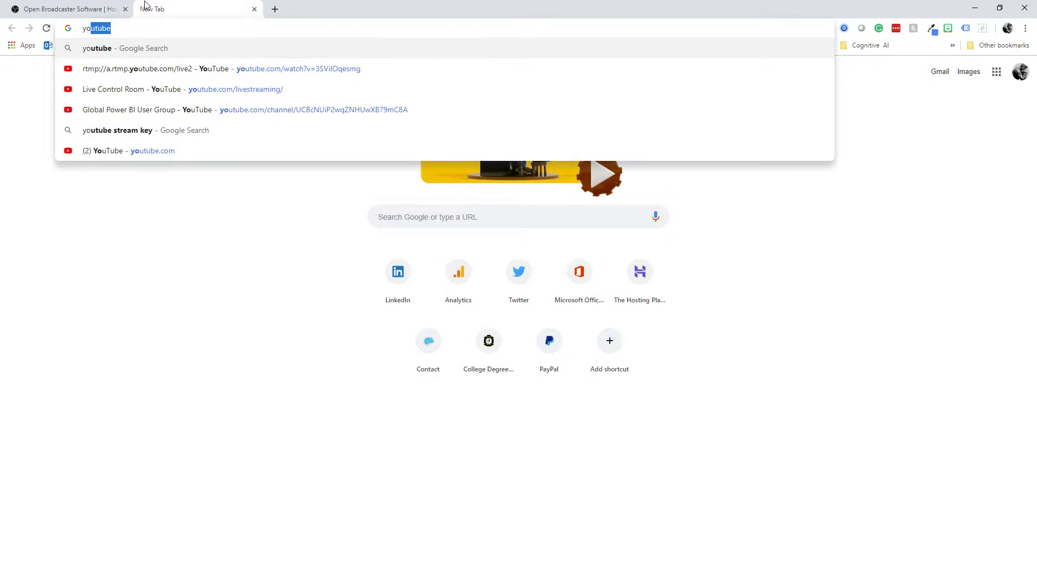
pyautogui.click(105, 50)
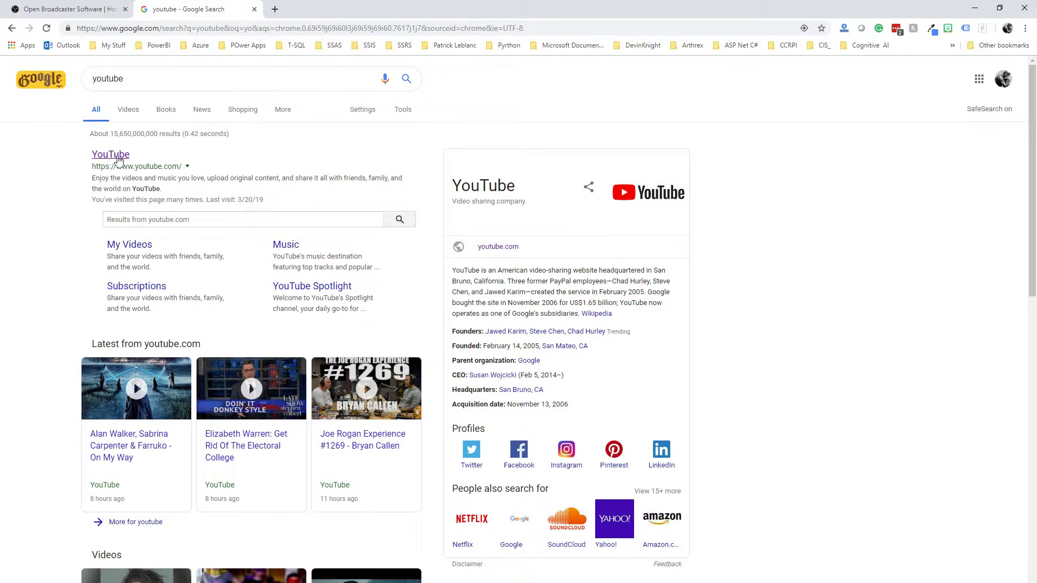
# - Open YouTube from the search results and choose Go live from the Create menu
pyautogui.click(114, 158)
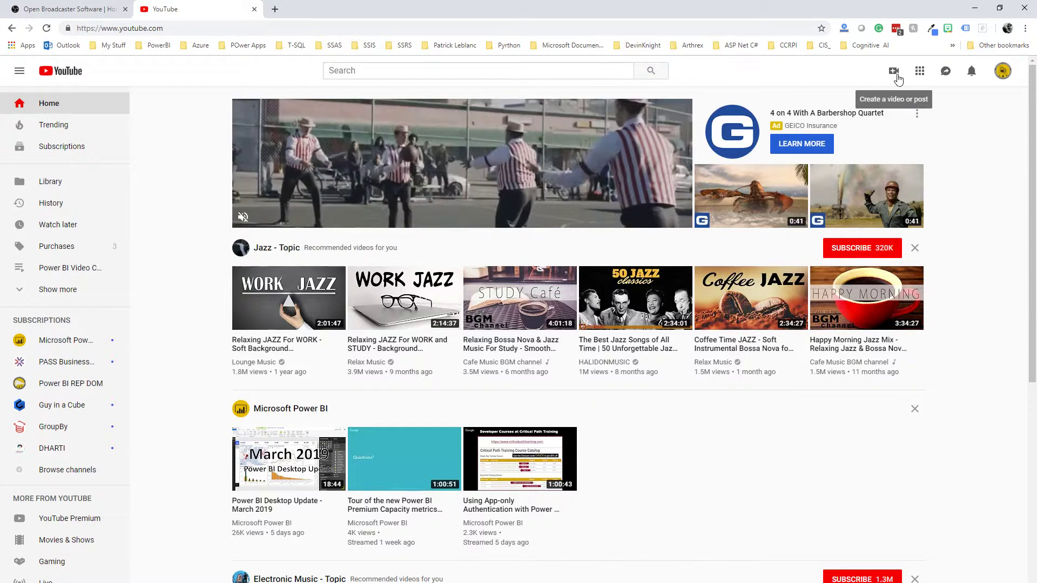
pyautogui.click(894, 76)
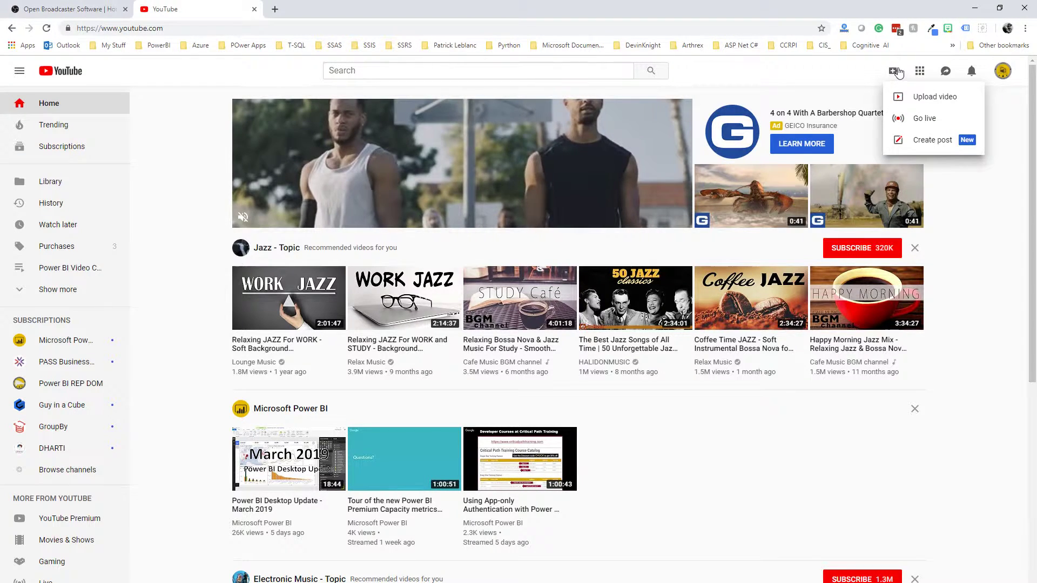
pyautogui.click(927, 119)
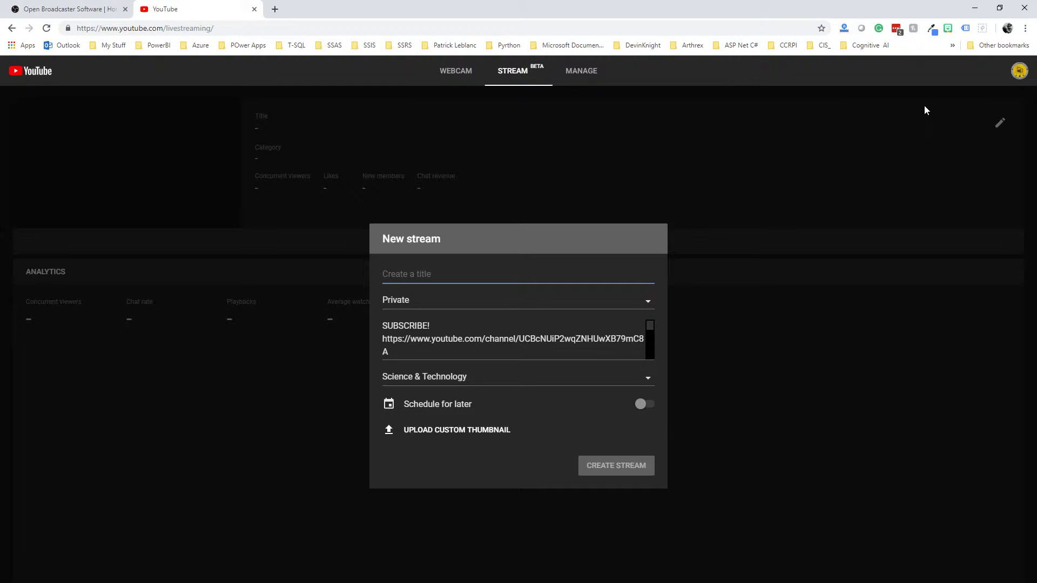
# - Title the stream 'Live OBS webinar by' plus the host's name, category Science & Technology
pyautogui.write('Live O')
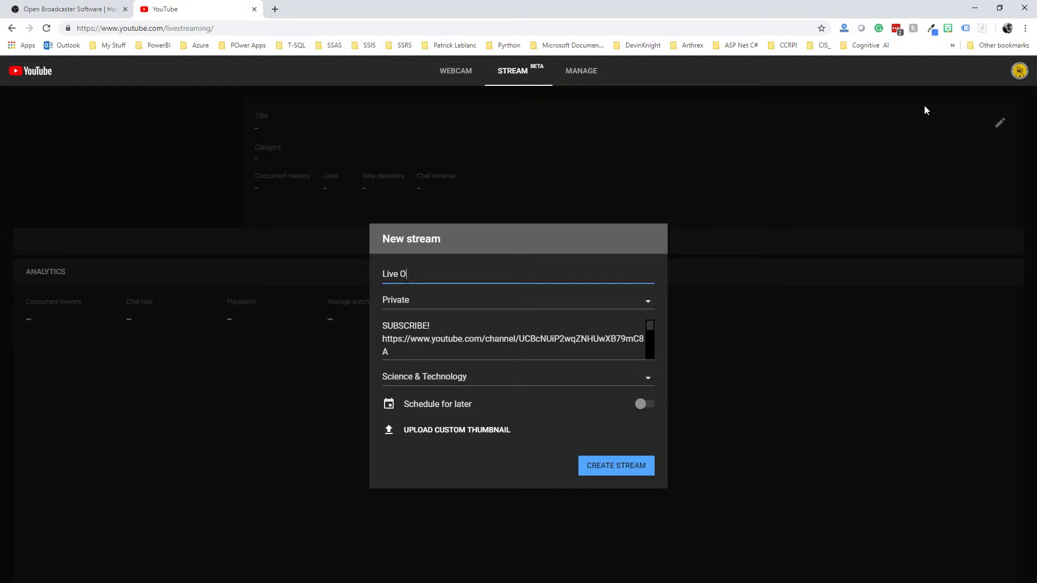
pyautogui.click(648, 378)
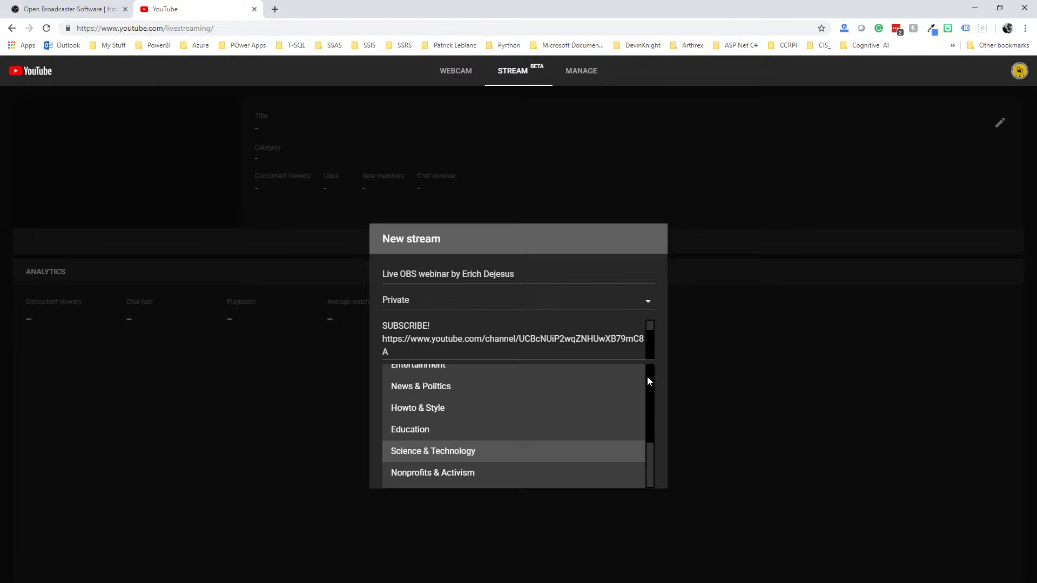
pyautogui.click(539, 453)
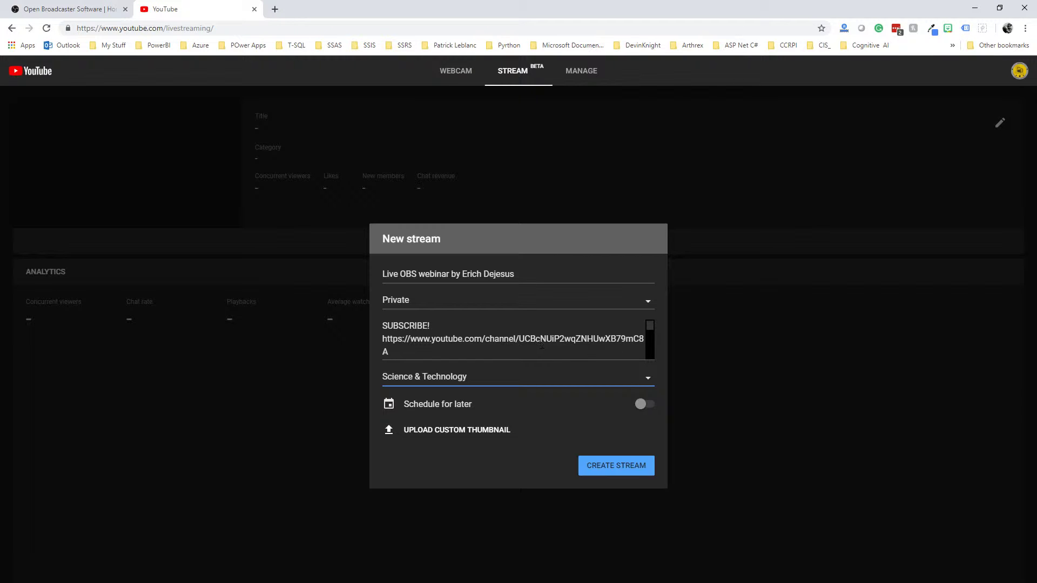
pyautogui.hotkey('alt', 'Tab')
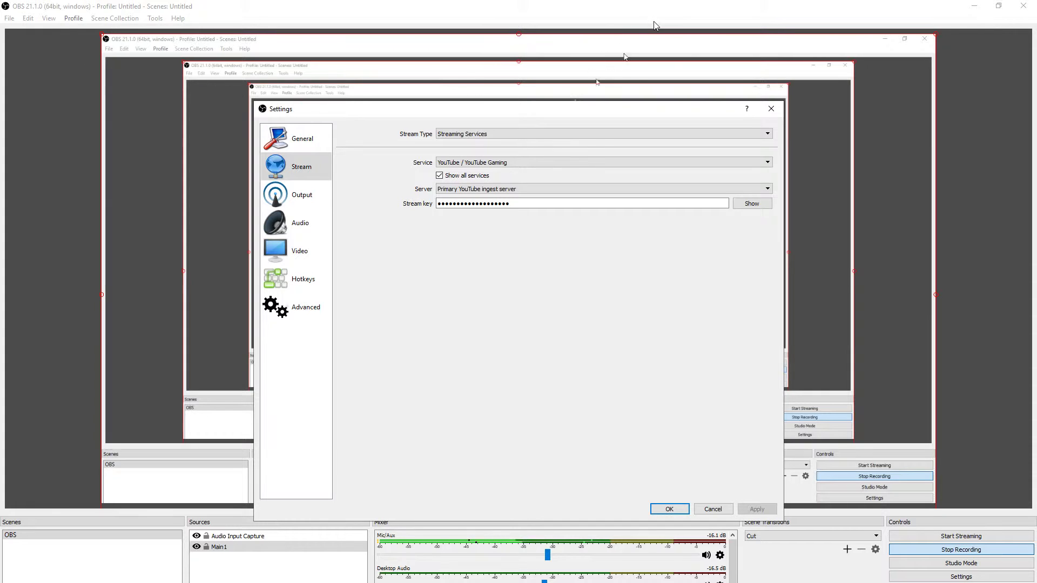
# - Dismiss the OBS Settings dialog and create the private YouTube stream
pyautogui.click(718, 510)
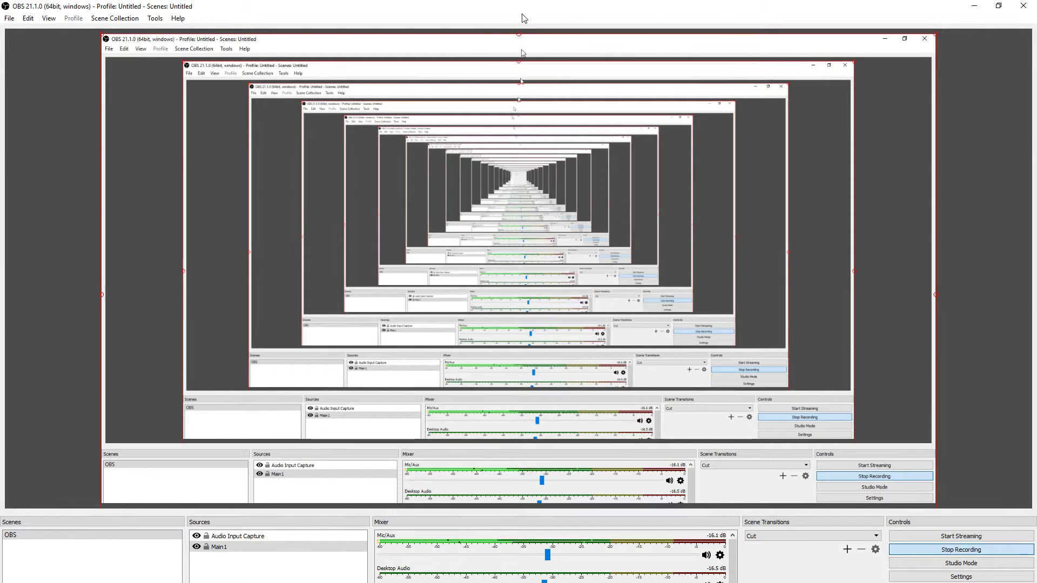
pyautogui.moveTo(522, 8); pyautogui.dragTo(0, 391)
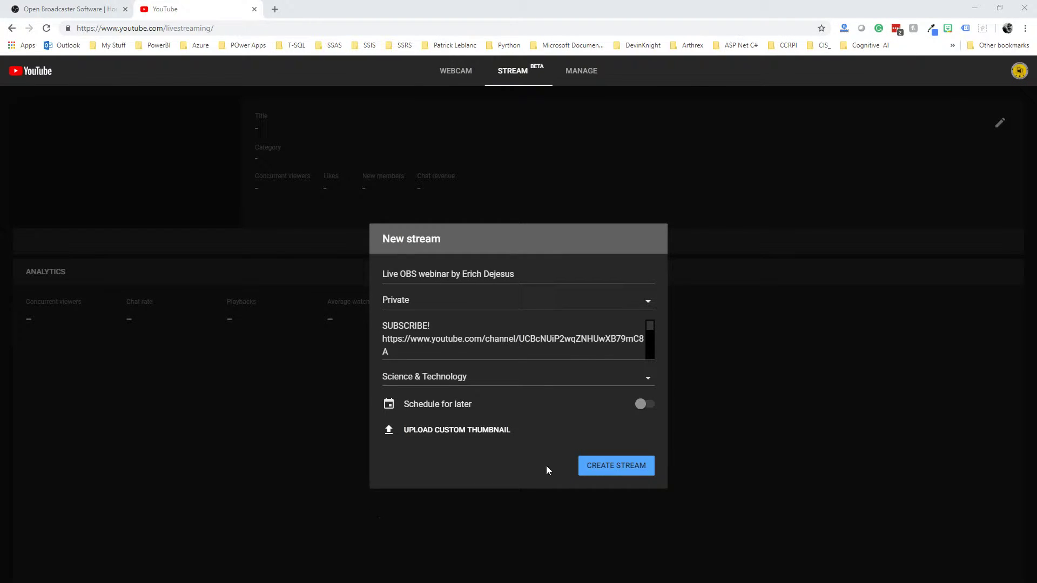
pyautogui.click(602, 467)
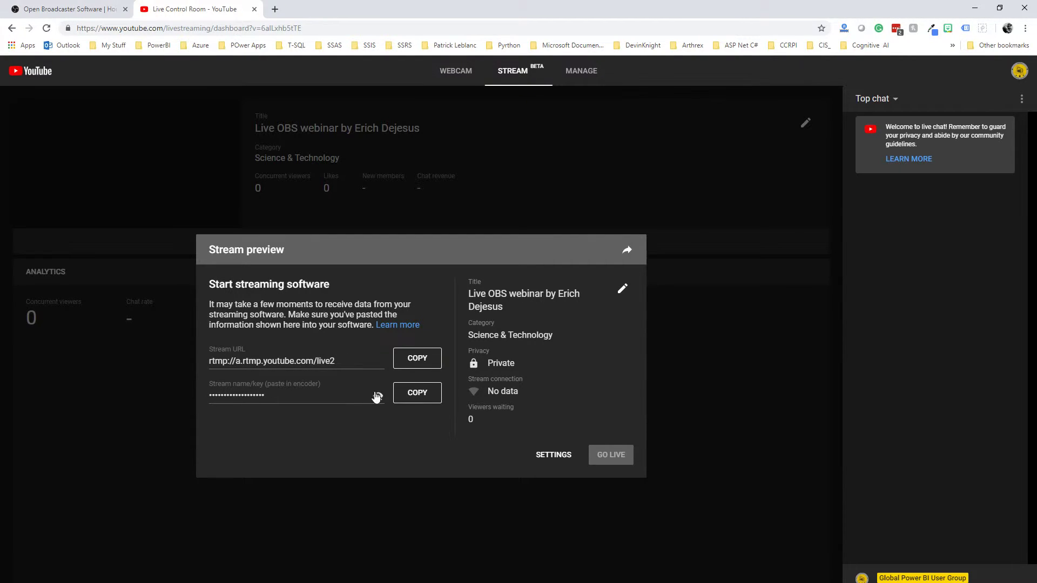
# - Copy the stream key from the Live Control Room stream preview panel
pyautogui.click(428, 397)
pyautogui.click(429, 398)
# - Change the stream visibility to Public, save the details, and copy the stream key again
pyautogui.click(622, 290)
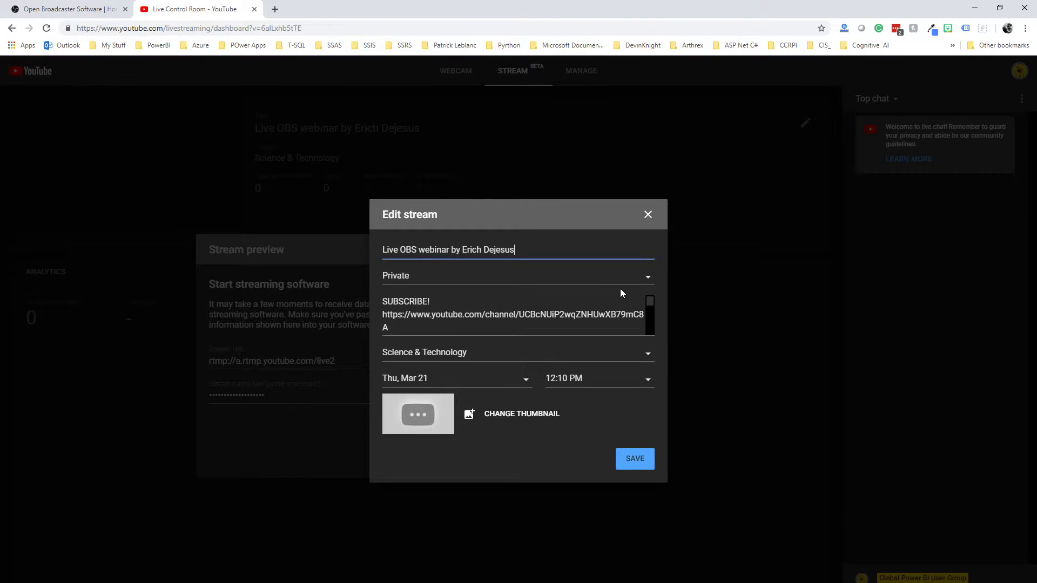
pyautogui.scroll(-5, 570, 328)
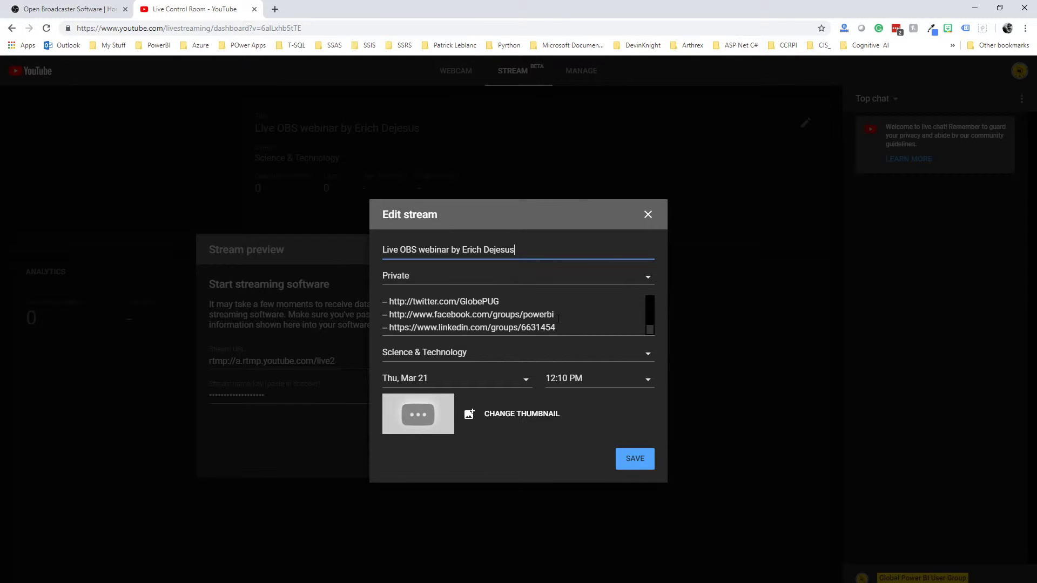
pyautogui.scroll(5, 558, 319)
pyautogui.click(502, 281)
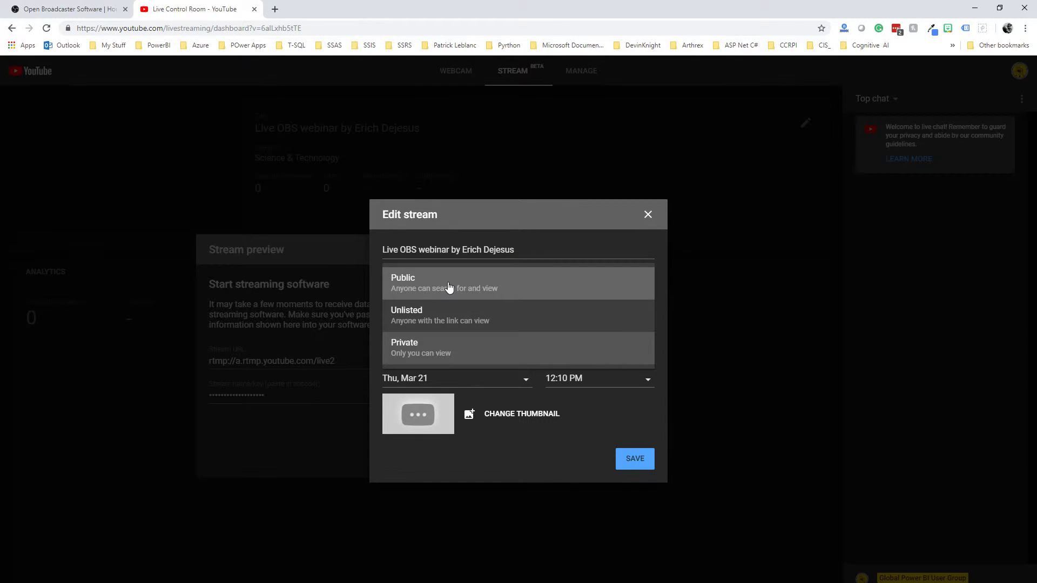
pyautogui.click(452, 287)
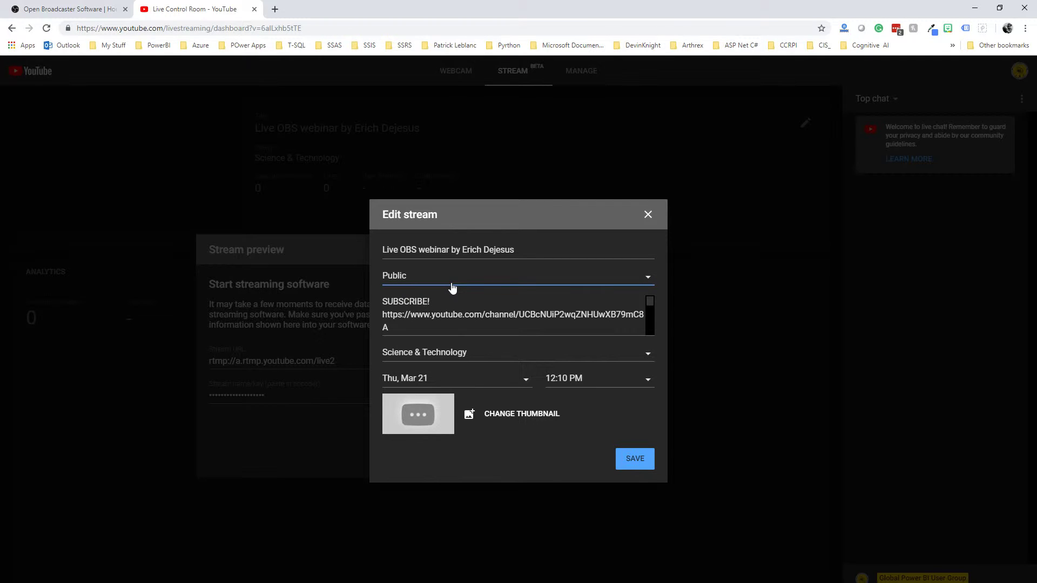
pyautogui.click(540, 289)
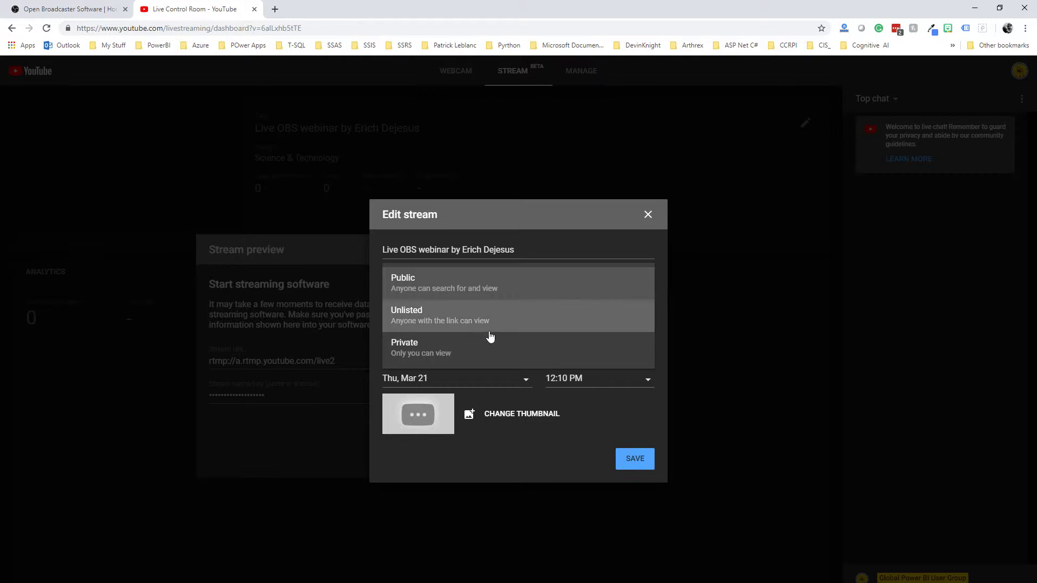
pyautogui.click(475, 291)
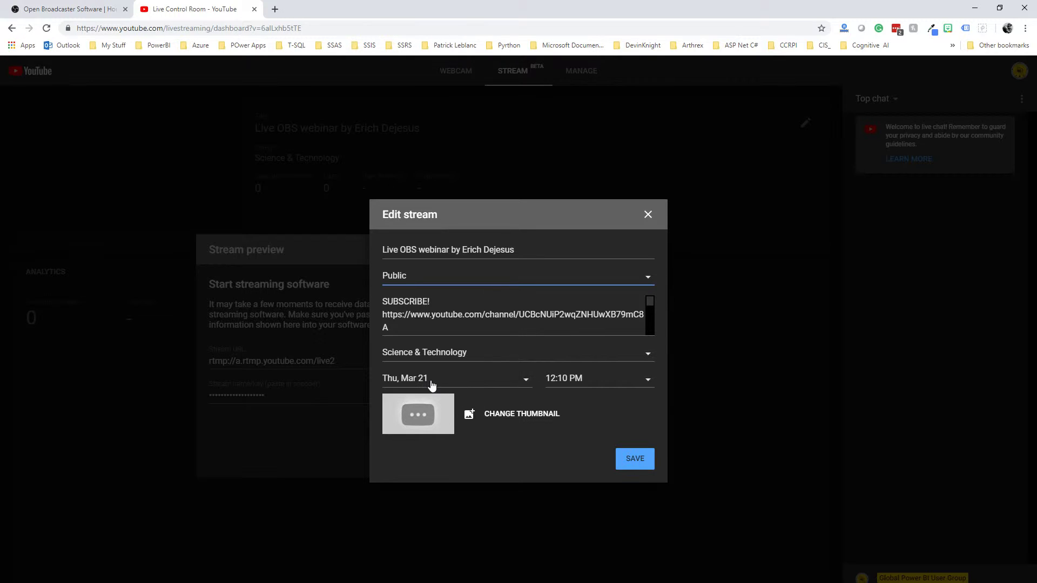
pyautogui.click(634, 459)
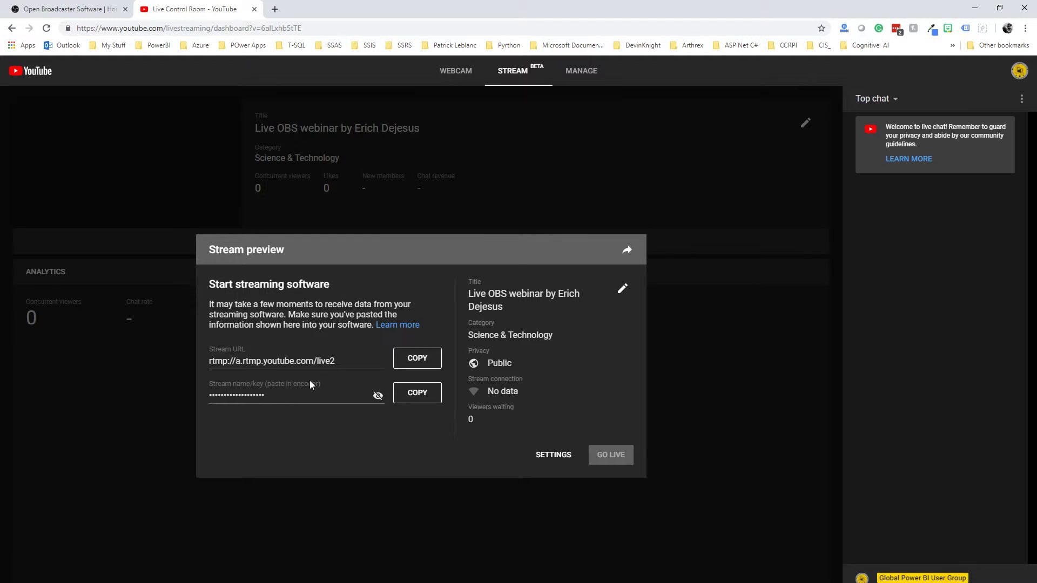
pyautogui.click(422, 395)
# - Replace the old stream key in OBS Stream settings with the copied key and save
pyautogui.hotkey('alt', 'Tab')
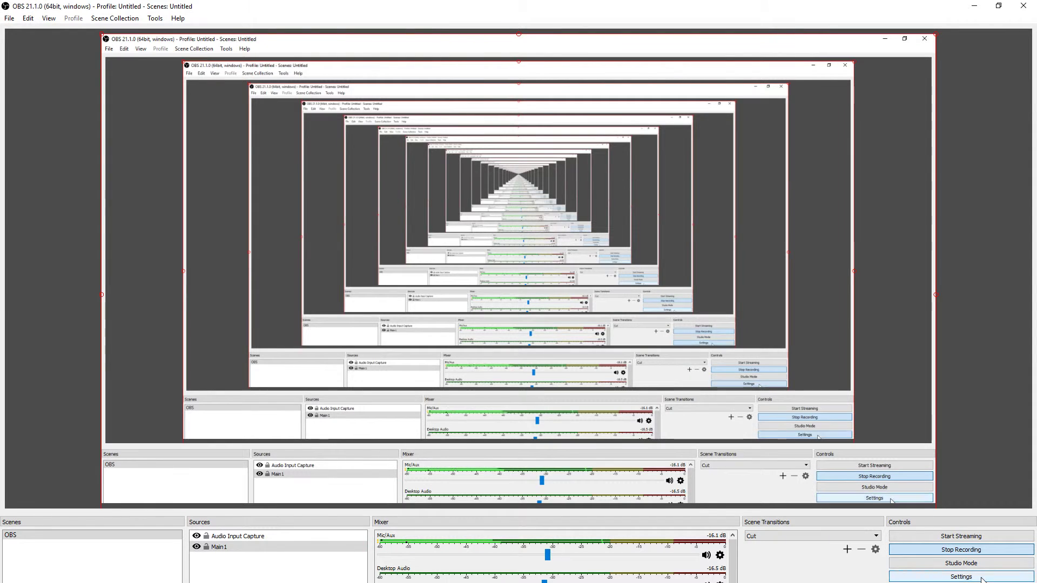
pyautogui.click(961, 577)
pyautogui.click(299, 168)
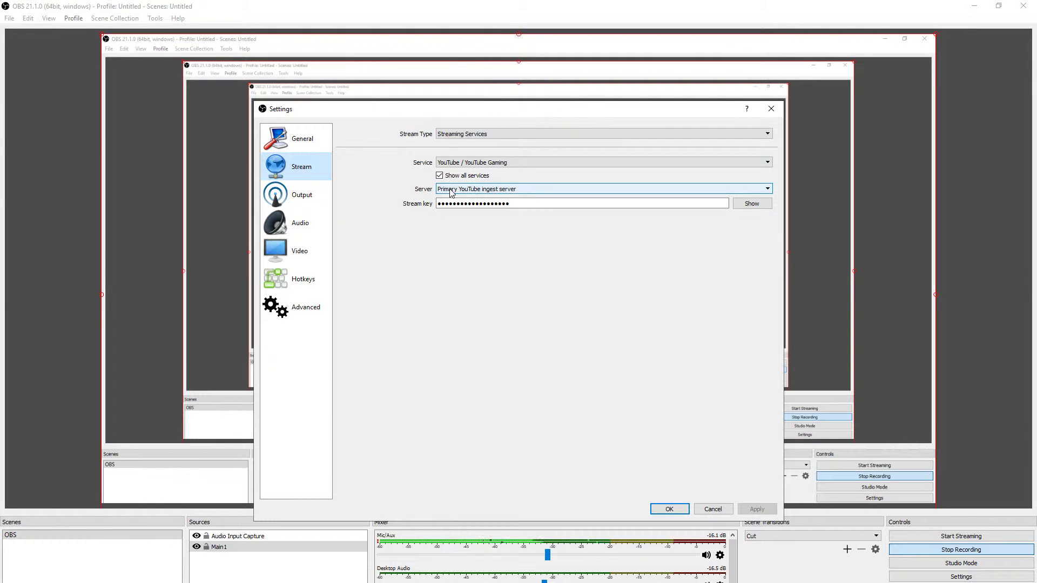
pyautogui.click(546, 203)
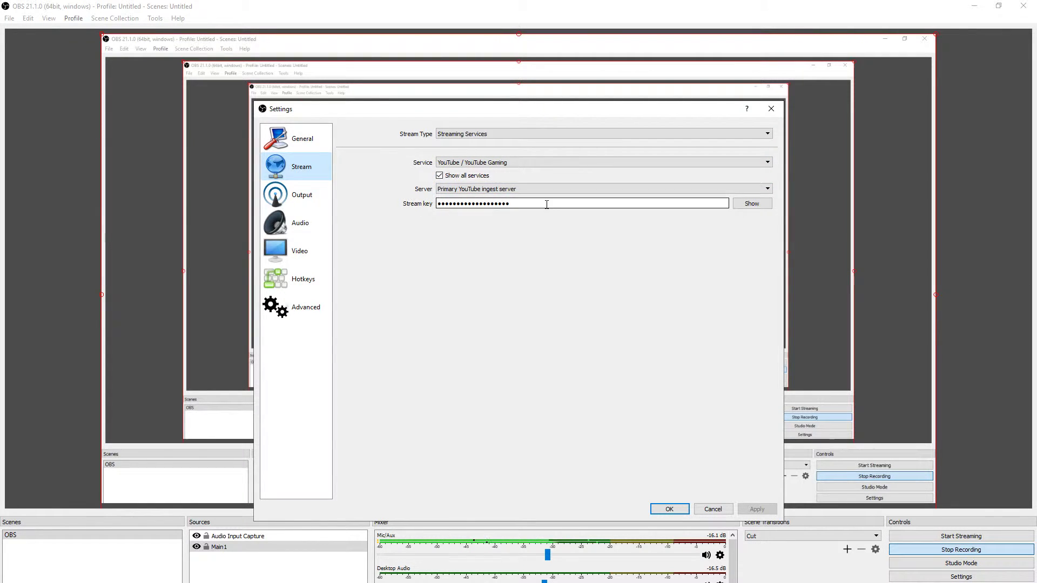
pyautogui.moveTo(546, 204); pyautogui.dragTo(424, 203)
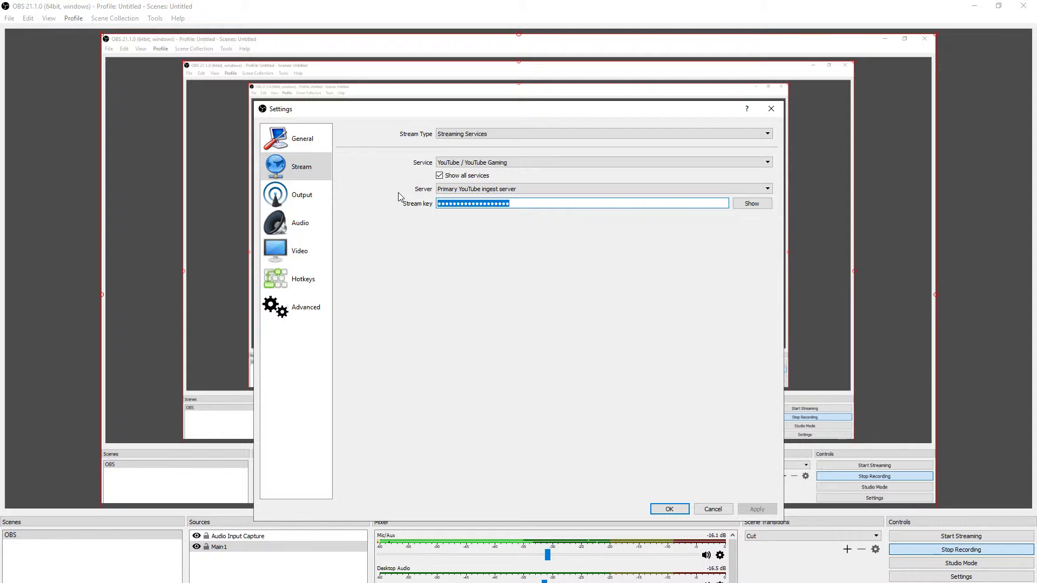
pyautogui.hotkey('ctrl', 'v')
pyautogui.click(669, 510)
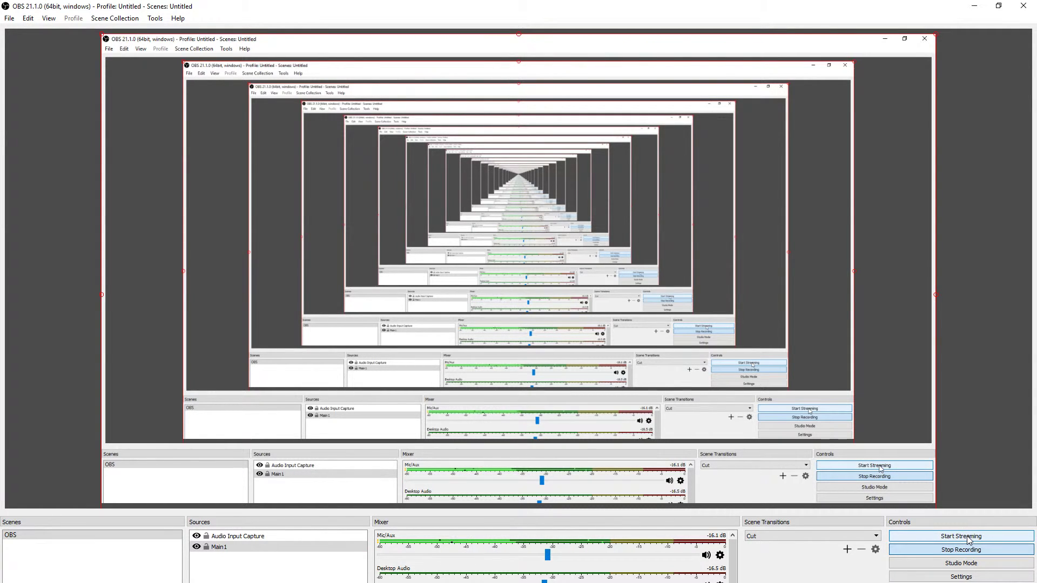
# - Start streaming from OBS and check the YouTube Live Control Room preview receives the feed
pyautogui.click(968, 540)
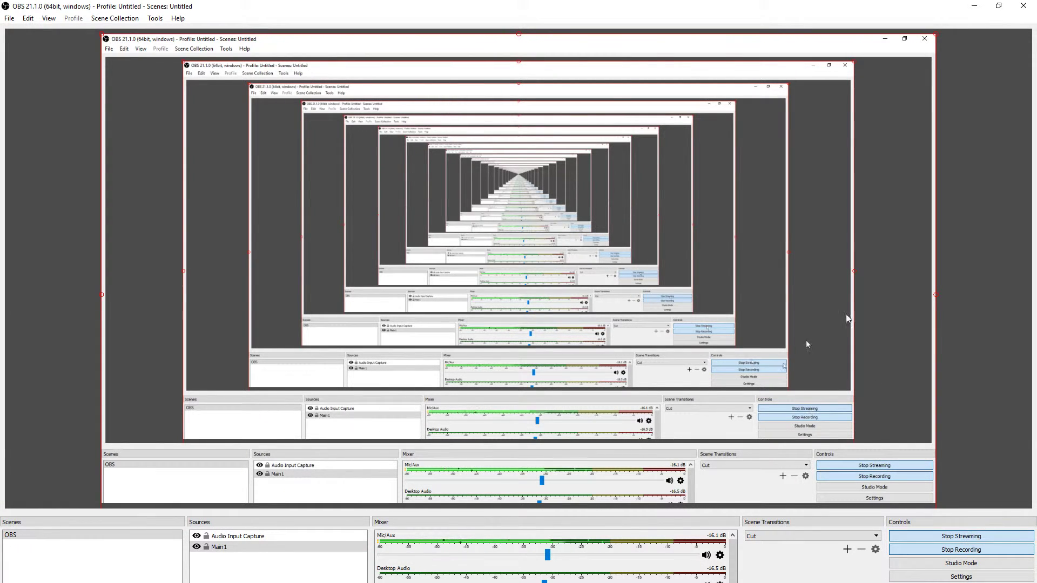
pyautogui.moveTo(719, 5); pyautogui.dragTo(0, 56)
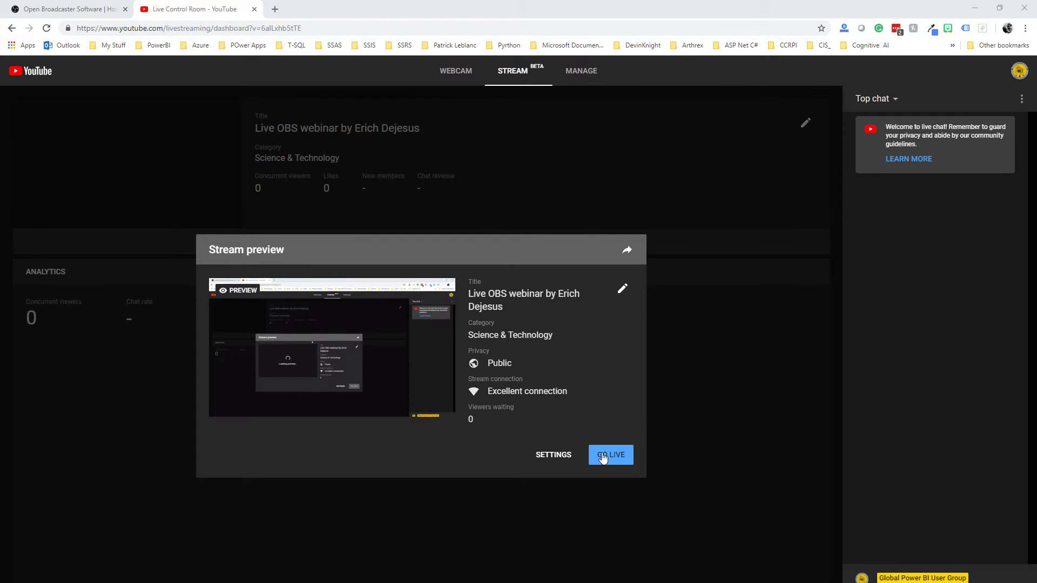
# - Take the public webinar stream live from the Stream preview dialog
pyautogui.click(611, 455)
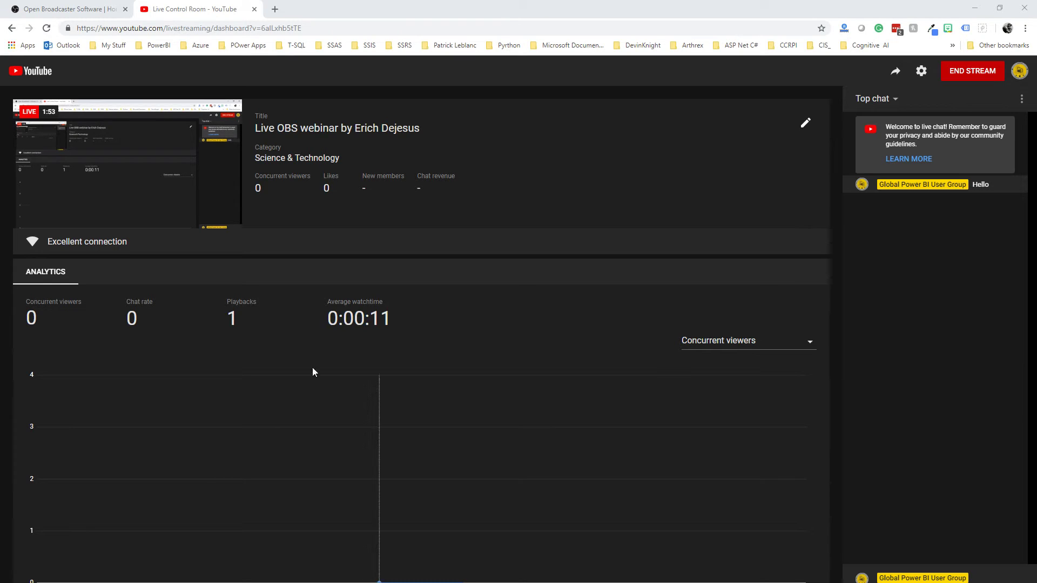
# - Choose End Stream for the live webinar and respond to the end-stream confirmation
pyautogui.click(966, 74)
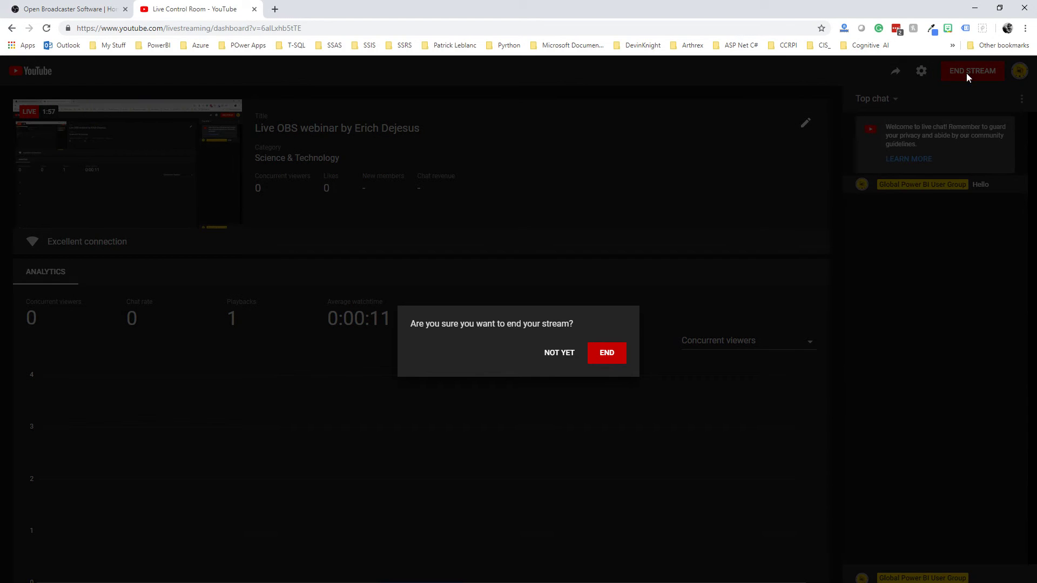
pyautogui.click(608, 354)
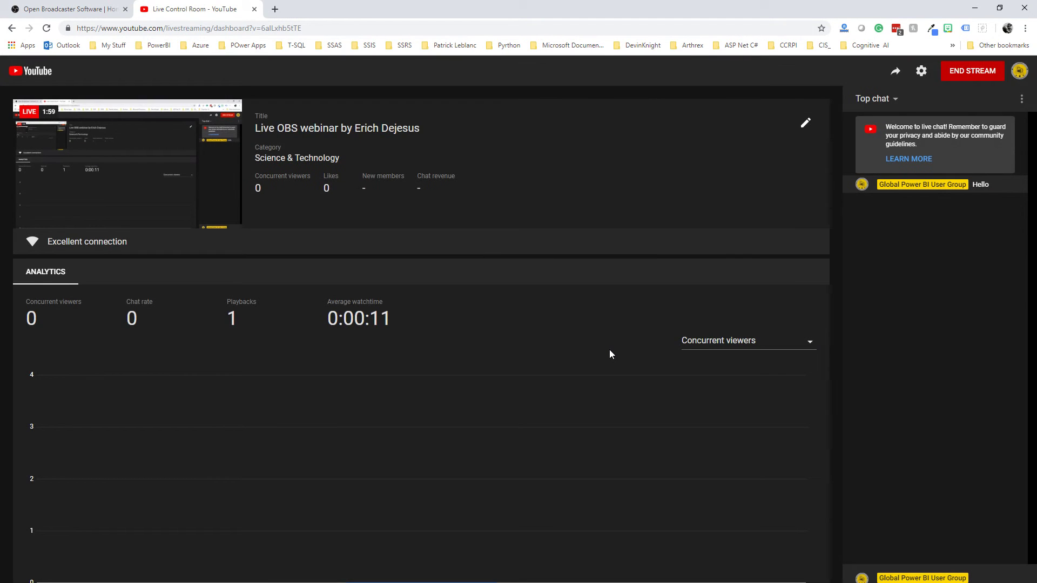